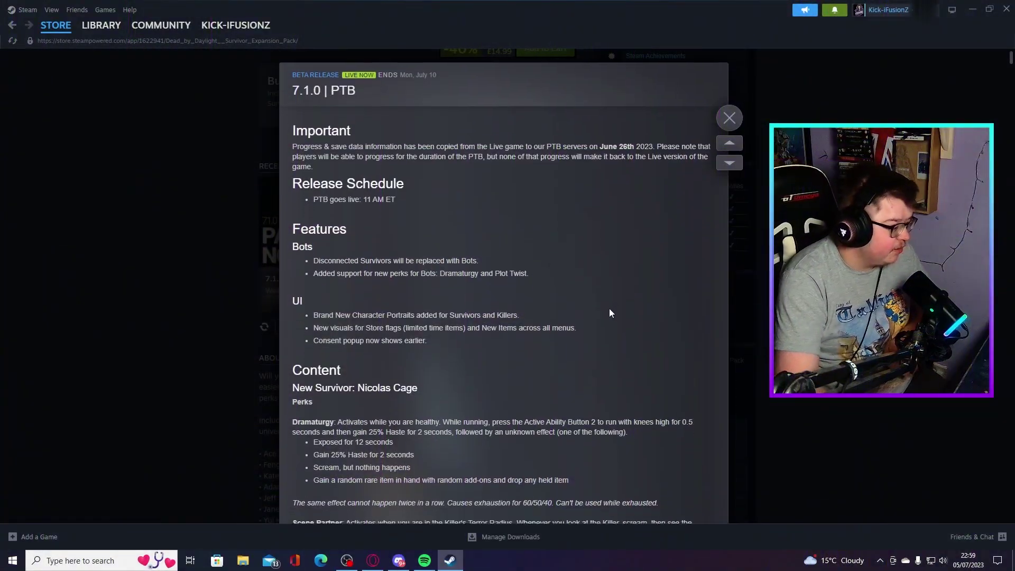
pyautogui.scroll(1, 609, 313)
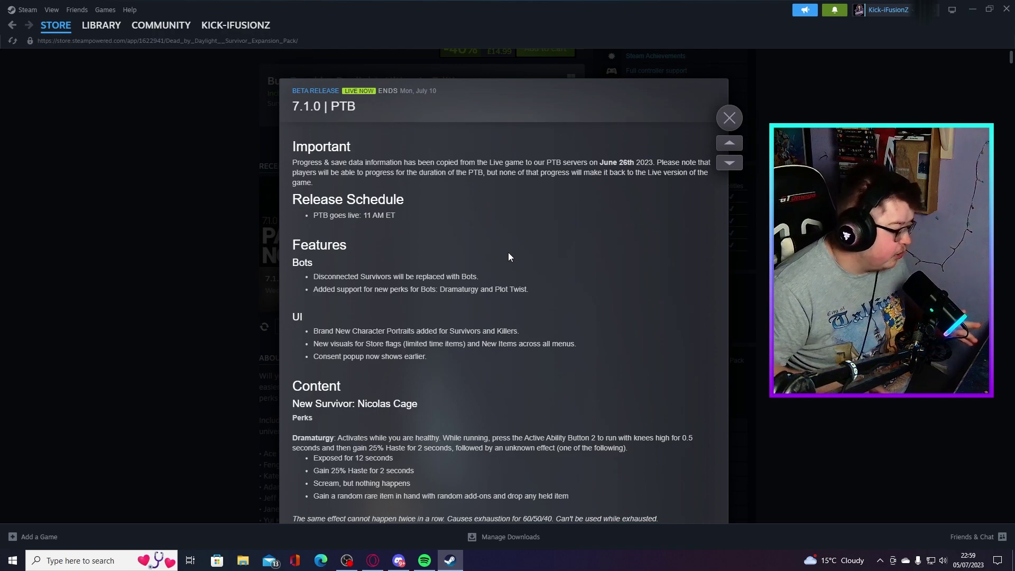
pyautogui.scroll(-3, 373, 170)
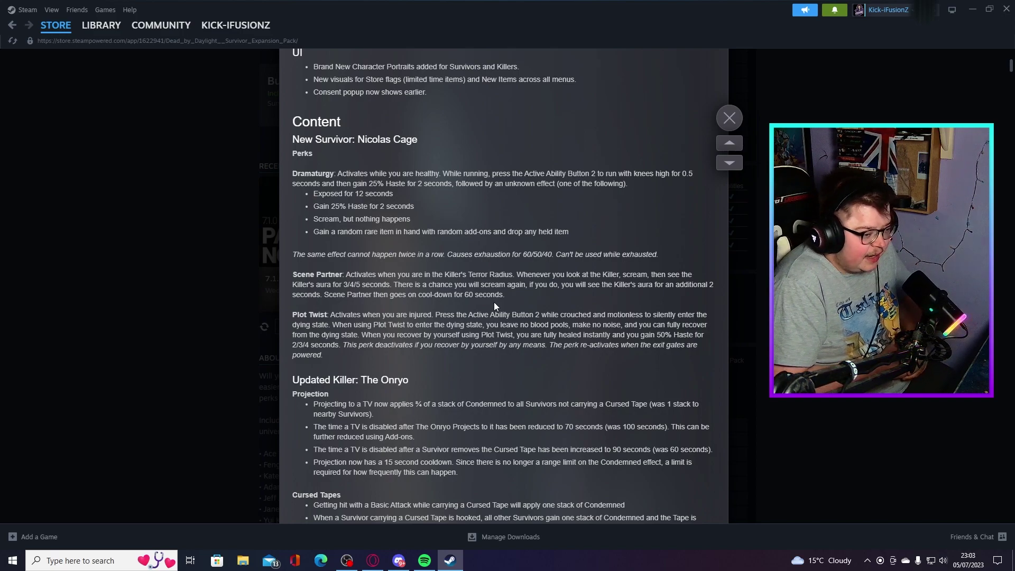
pyautogui.scroll(-2, 490, 298)
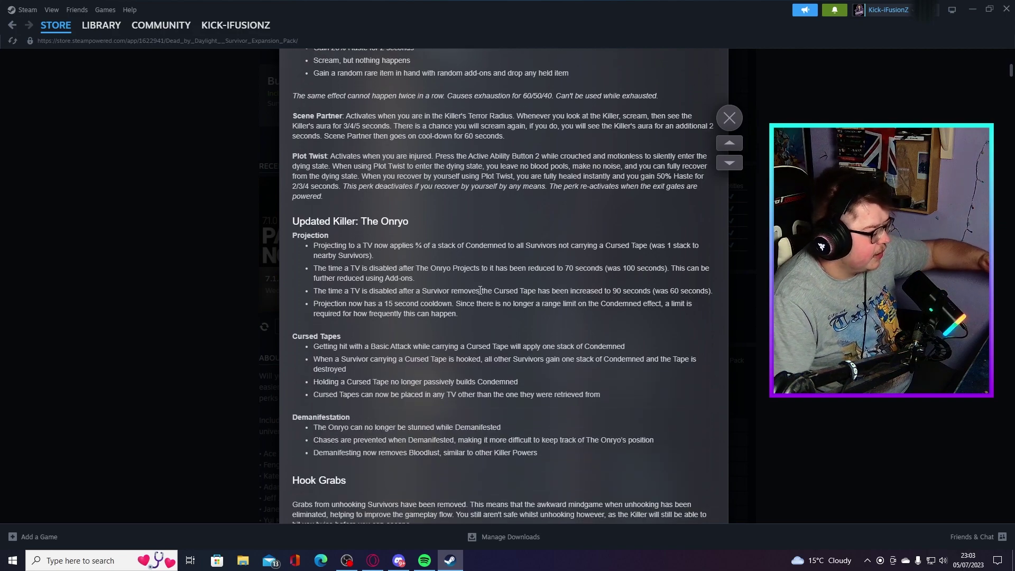
pyautogui.scroll(-3, 479, 291)
pyautogui.scroll(-4, 479, 291)
pyautogui.scroll(-3, 479, 291)
pyautogui.scroll(-3, 479, 291)
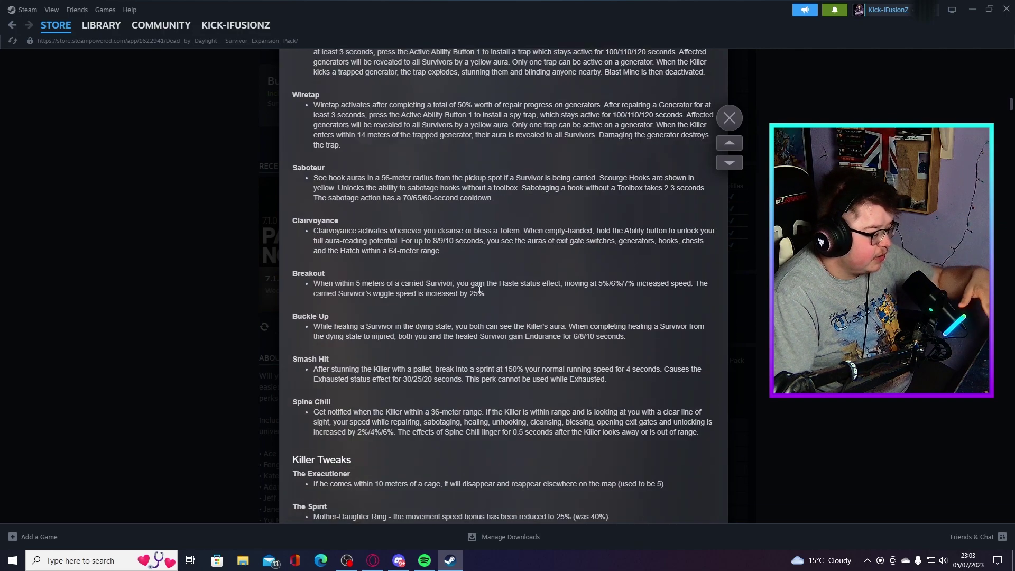
pyautogui.scroll(-3, 479, 290)
pyautogui.scroll(-3, 480, 290)
pyautogui.scroll(-3, 479, 291)
pyautogui.scroll(-3, 479, 290)
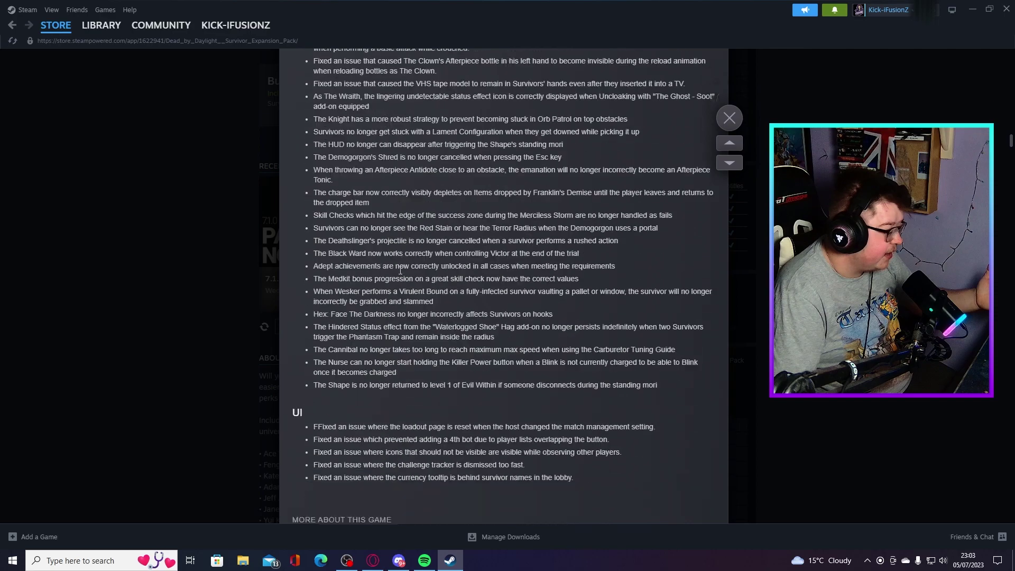
pyautogui.scroll(-3, 397, 263)
pyautogui.scroll(-3, 397, 263)
pyautogui.scroll(3, 397, 263)
pyautogui.scroll(5, 398, 263)
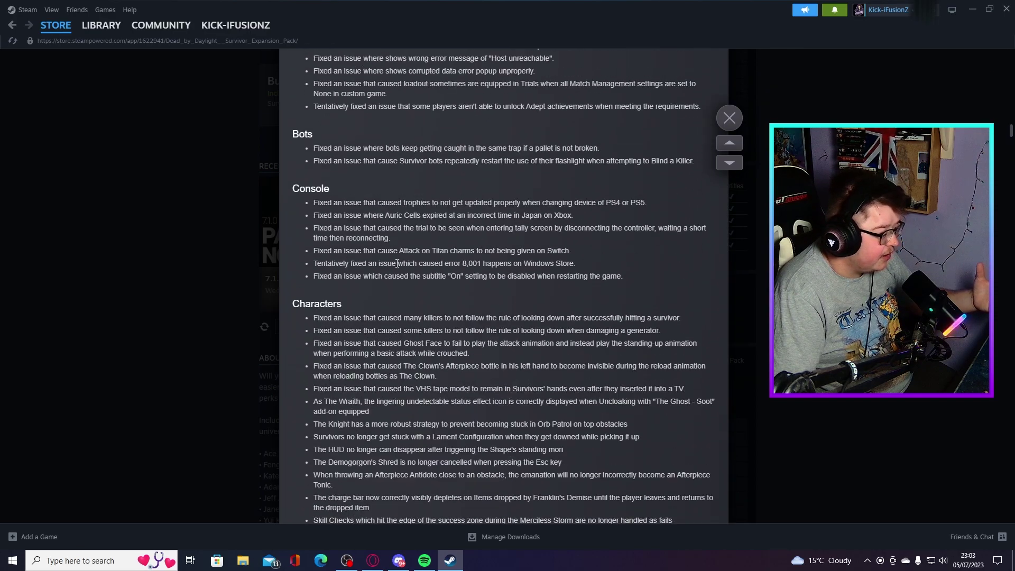